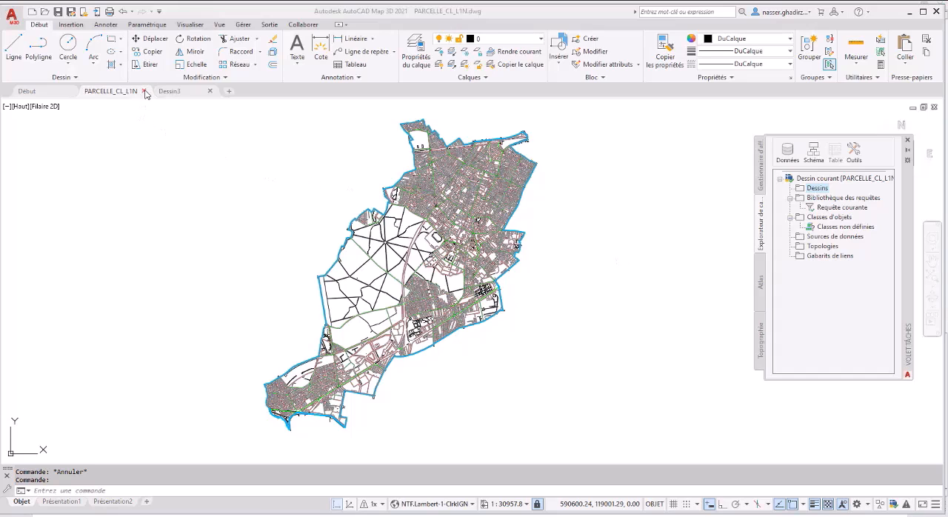
- Close the PARCELLE_CL_L1N drawing and continue in the empty Dessin3 drawing
{"action": "left_click", "coordinate": [145, 91]}
{"action": "left_click", "coordinate": [145, 91]}
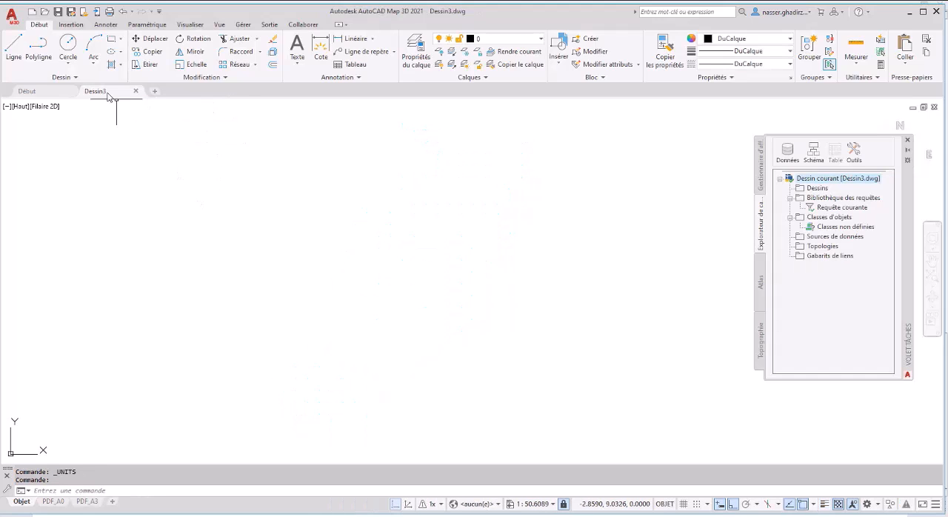
{"action": "mouse_move", "coordinate": [115, 94]}
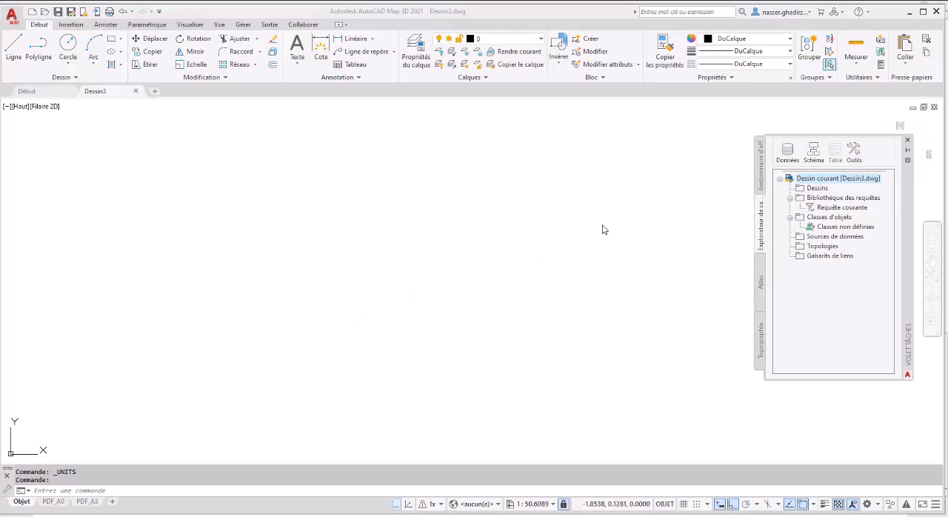
- Attach the source drawing PARCELLE_CL_L1N from the Ville de folder to the current drawing
{"action": "left_click", "coordinate": [815, 190]}
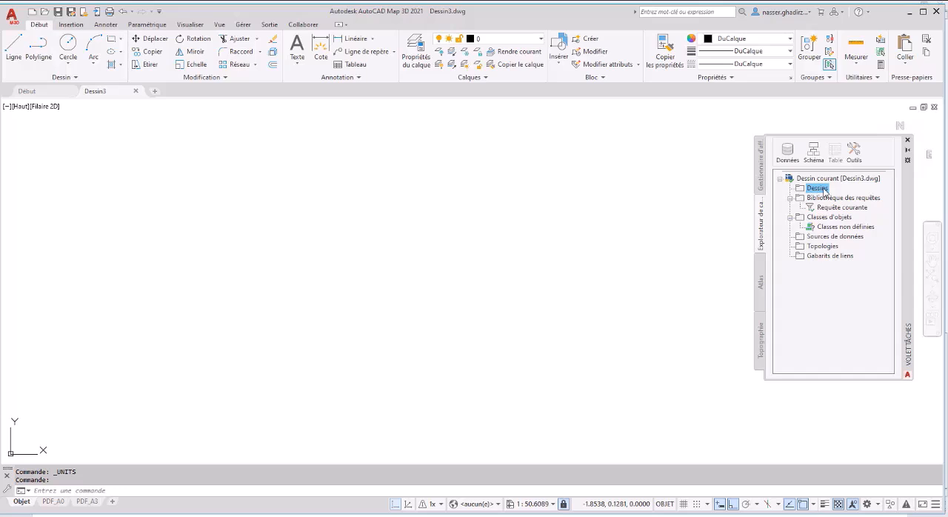
{"action": "right_click", "coordinate": [825, 191]}
{"action": "left_click", "coordinate": [829, 198]}
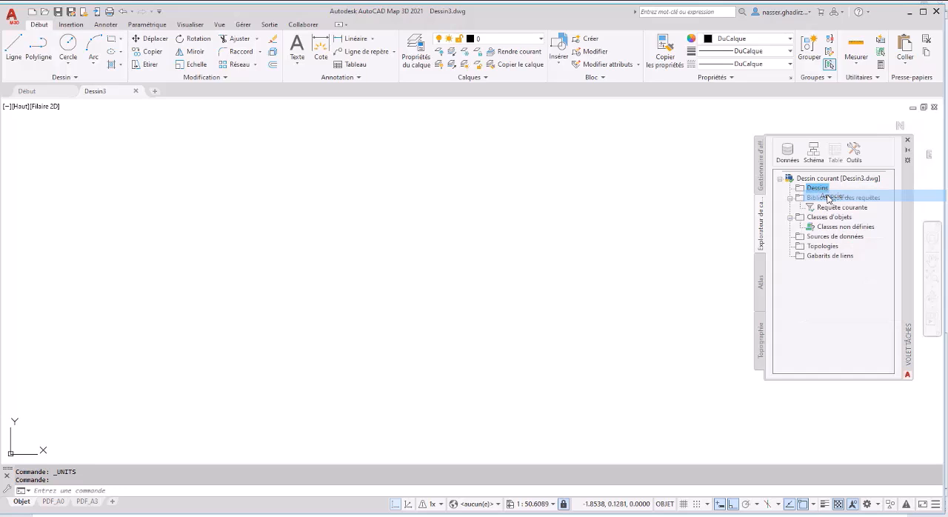
{"action": "double_click", "coordinate": [561, 279]}
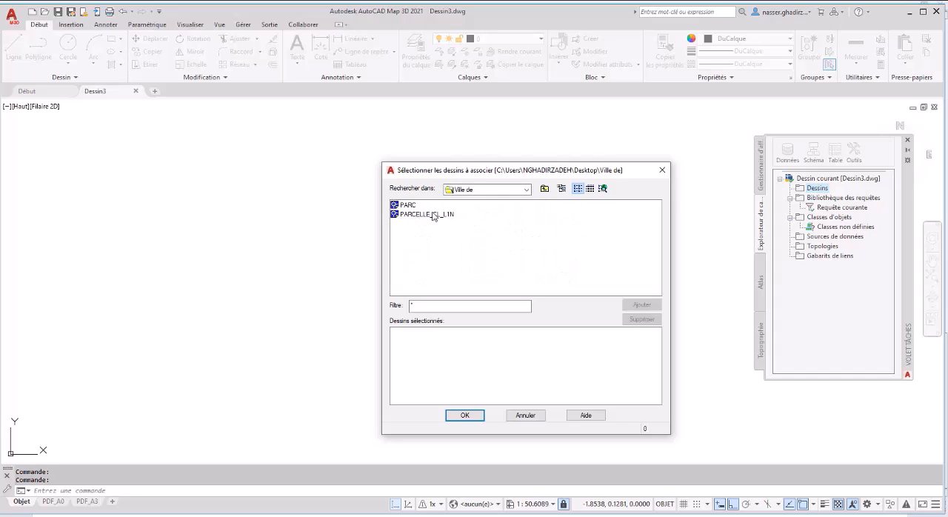
{"action": "left_click", "coordinate": [434, 214]}
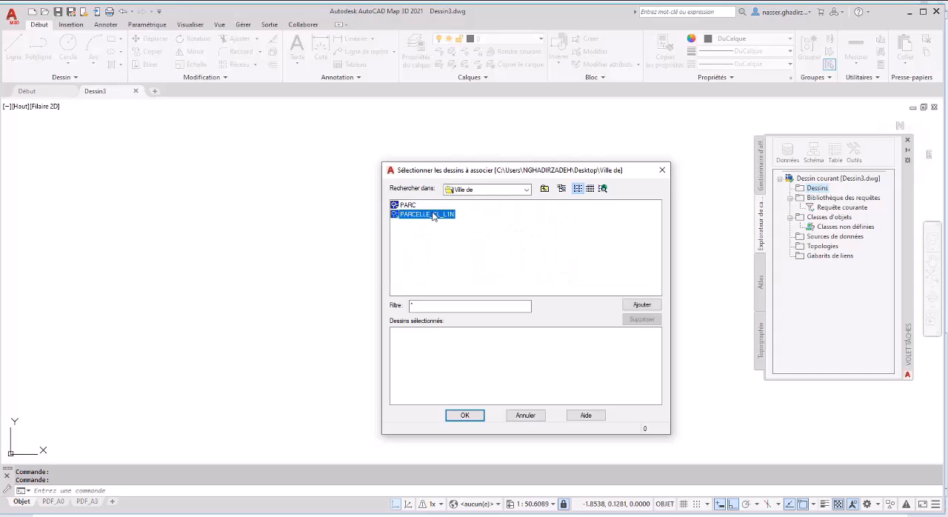
{"action": "left_click", "coordinate": [648, 306]}
{"action": "left_click", "coordinate": [461, 416]}
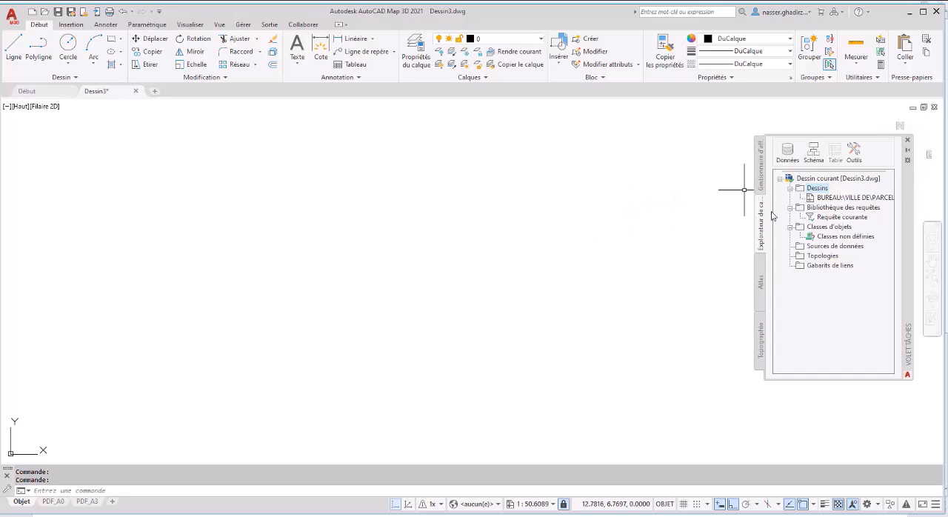
- Display a quick view of the attached PARCELLE_CL_L1N drawing and zoom to its extents
{"action": "right_click", "coordinate": [830, 200]}
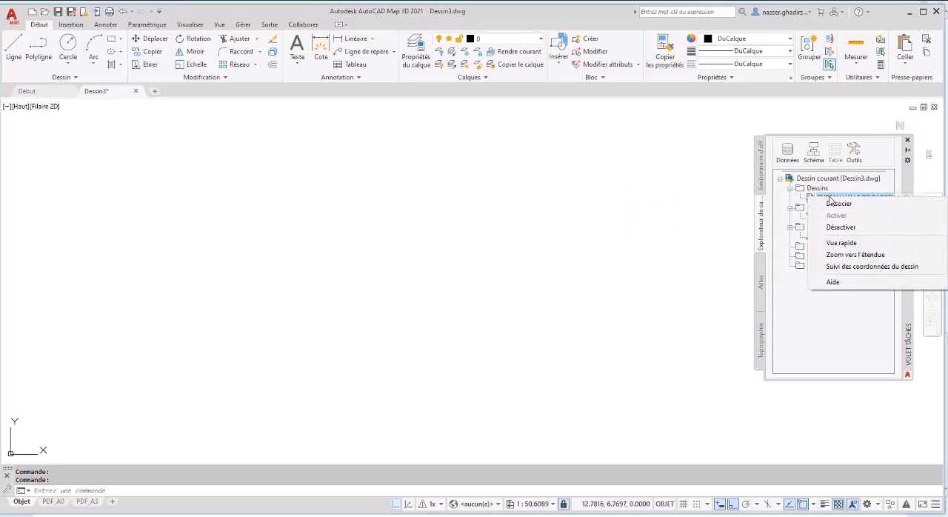
{"action": "left_click", "coordinate": [835, 243]}
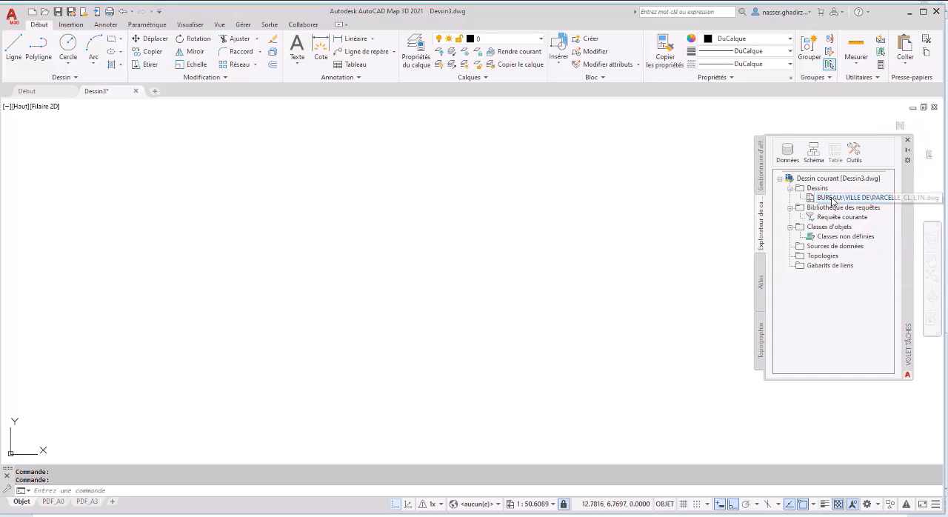
{"action": "right_click", "coordinate": [831, 200]}
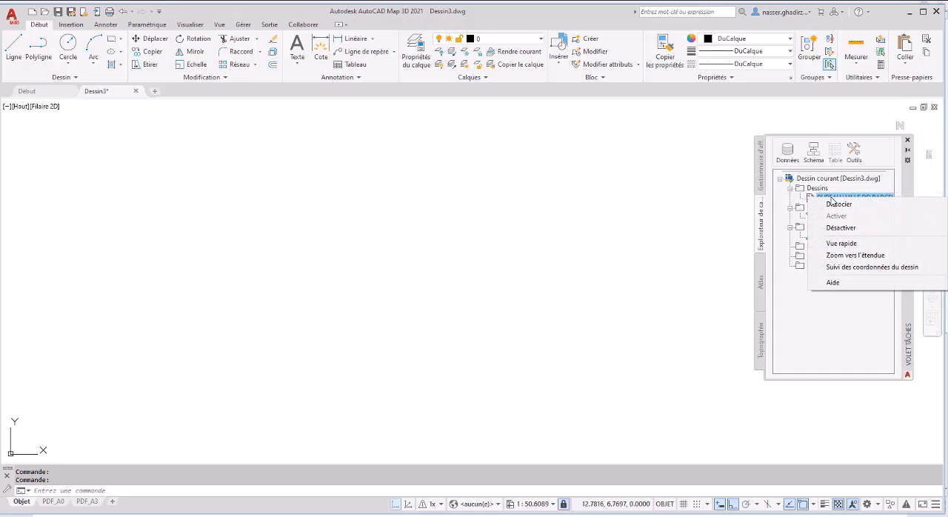
{"action": "left_click", "coordinate": [843, 256]}
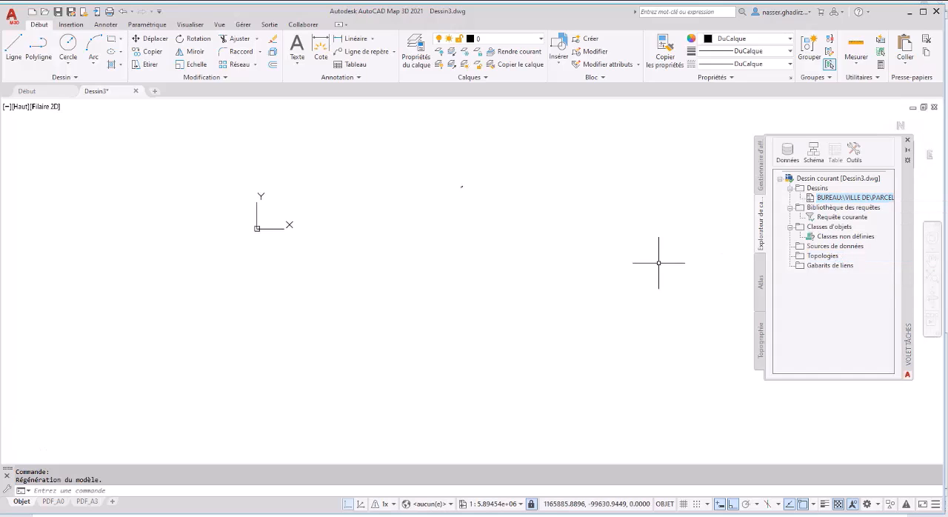
{"action": "scroll", "coordinate": [470, 176], "scroll_direction": "up", "scroll_amount": 8}
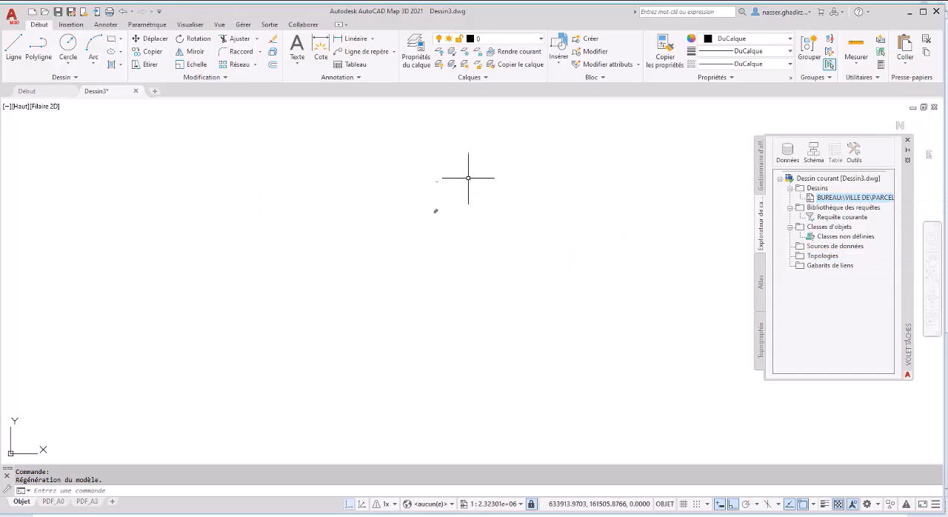
{"action": "scroll", "coordinate": [413, 235], "scroll_direction": "up", "scroll_amount": 8}
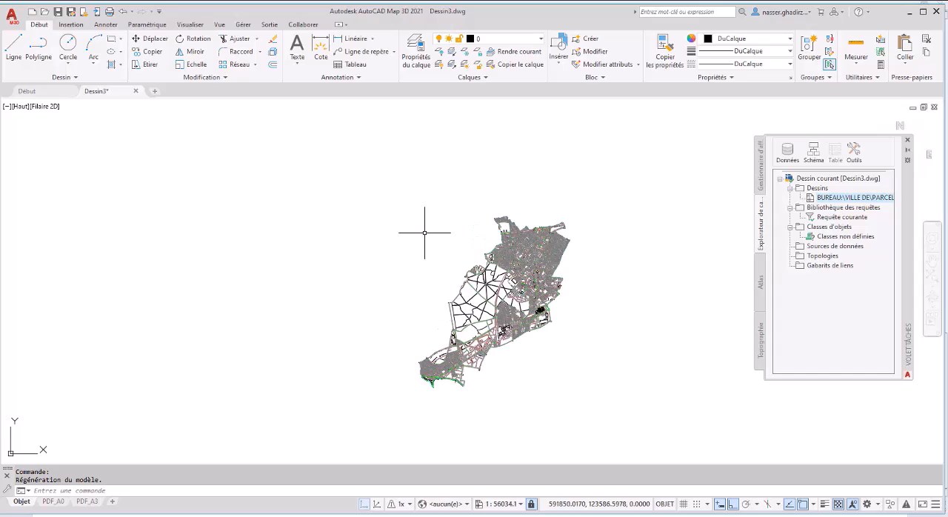
{"action": "middle_click_drag", "start_coordinate": [430, 237], "coordinate": [413, 210]}
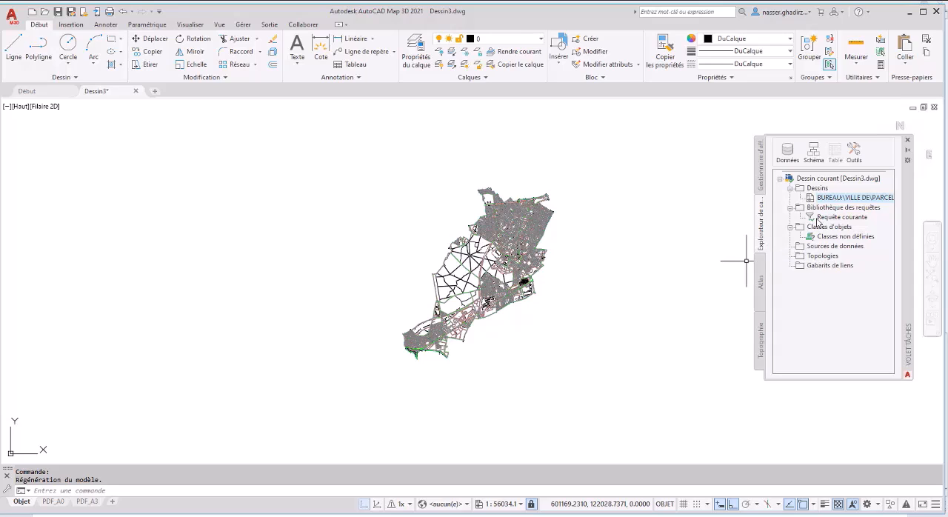
- Choose the coordinate system RGF93.CC49 for the current drawing, searching the coordinate system library for cc49
{"action": "left_click", "coordinate": [818, 179]}
{"action": "right_click", "coordinate": [818, 181]}
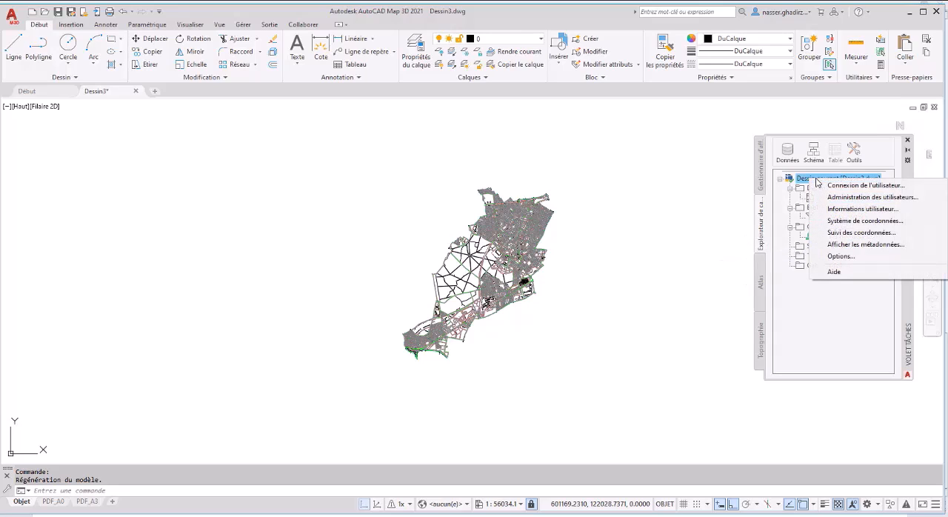
{"action": "left_click", "coordinate": [835, 221]}
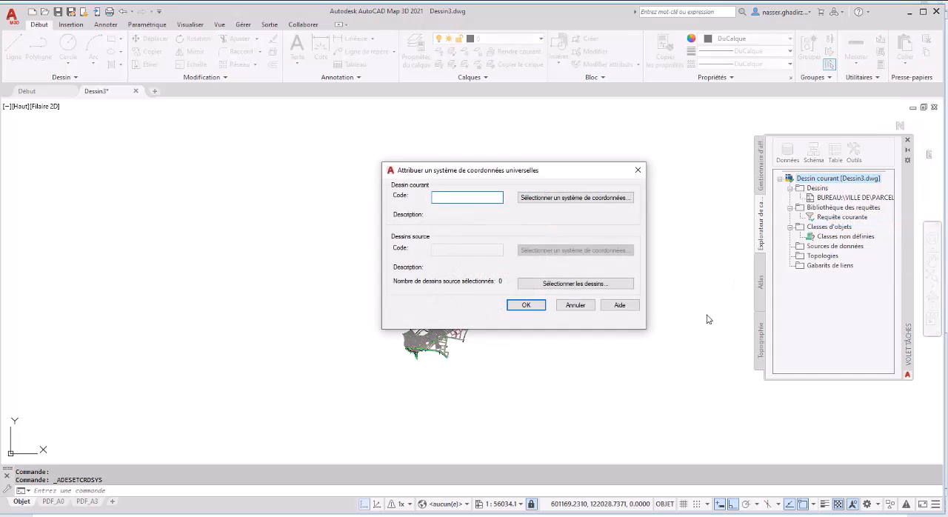
{"action": "left_click", "coordinate": [556, 201]}
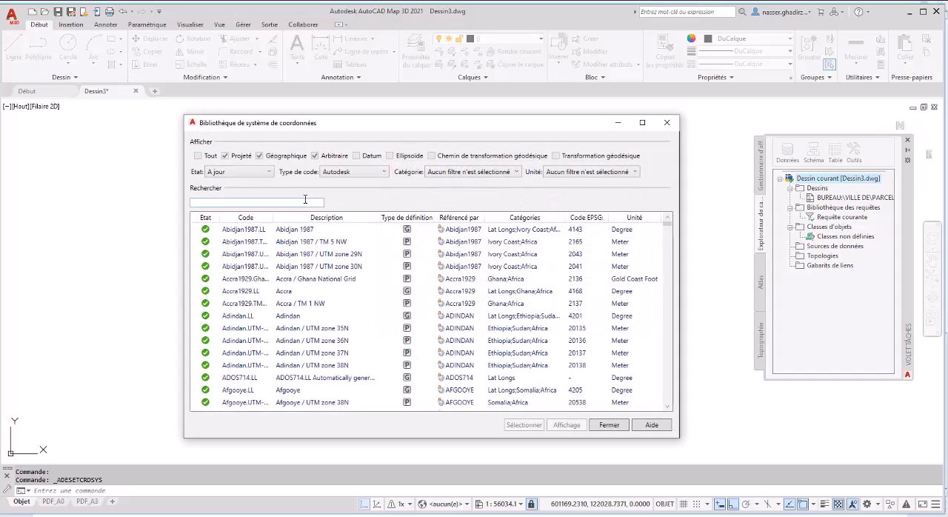
{"action": "left_click", "coordinate": [304, 201]}
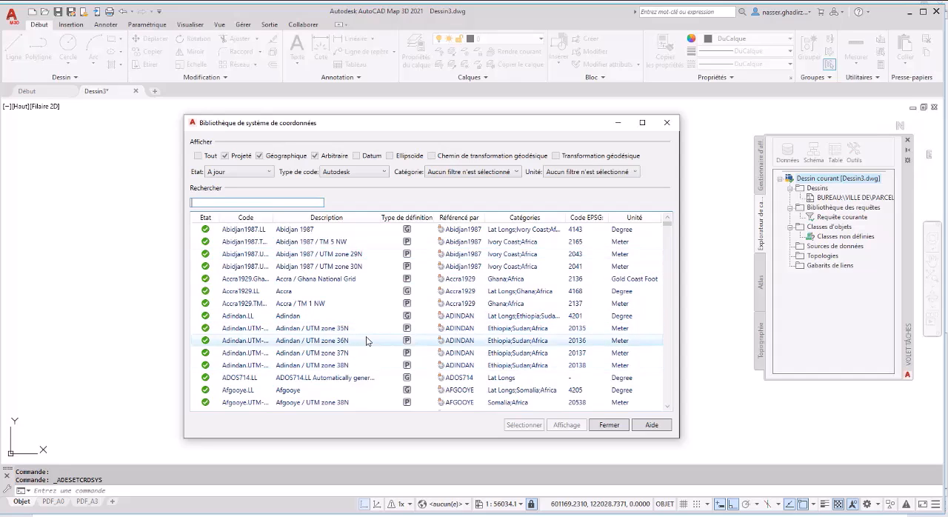
{"action": "type", "text": "cc49"}
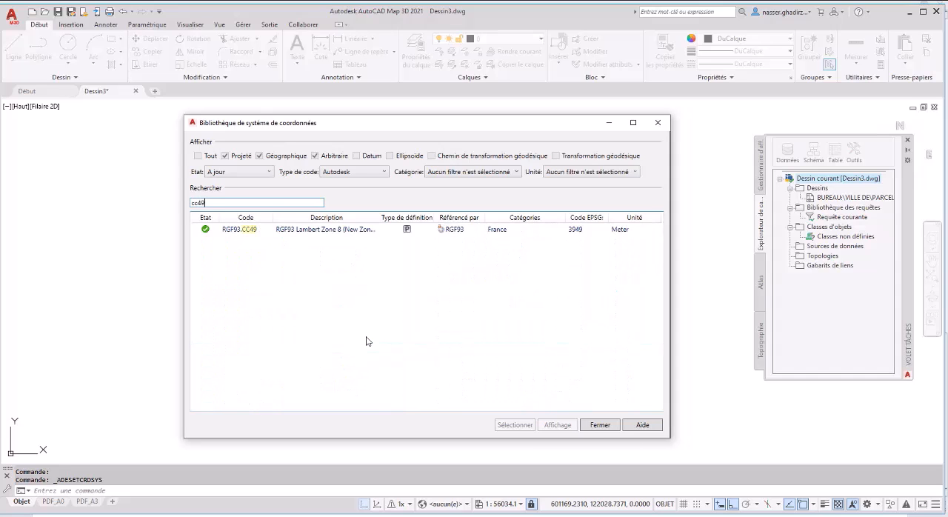
{"action": "double_click", "coordinate": [297, 231]}
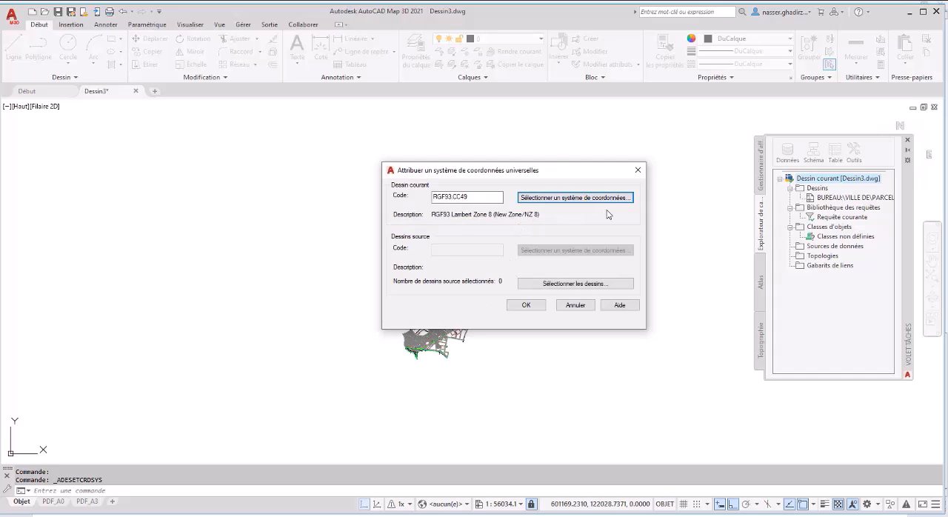
- Select PARCELLE_CL_L1N.dwg as the source drawing for the coordinate system assignment
{"action": "left_click", "coordinate": [611, 286]}
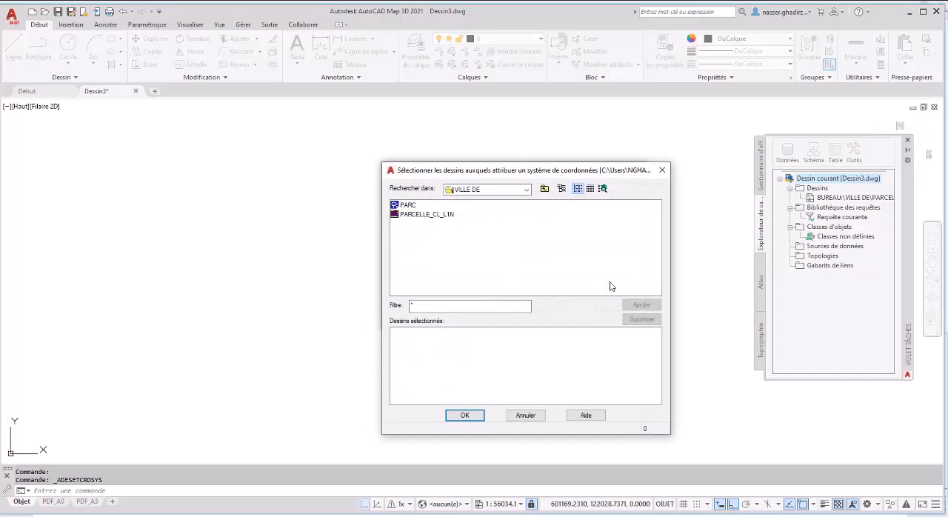
{"action": "left_click", "coordinate": [429, 214]}
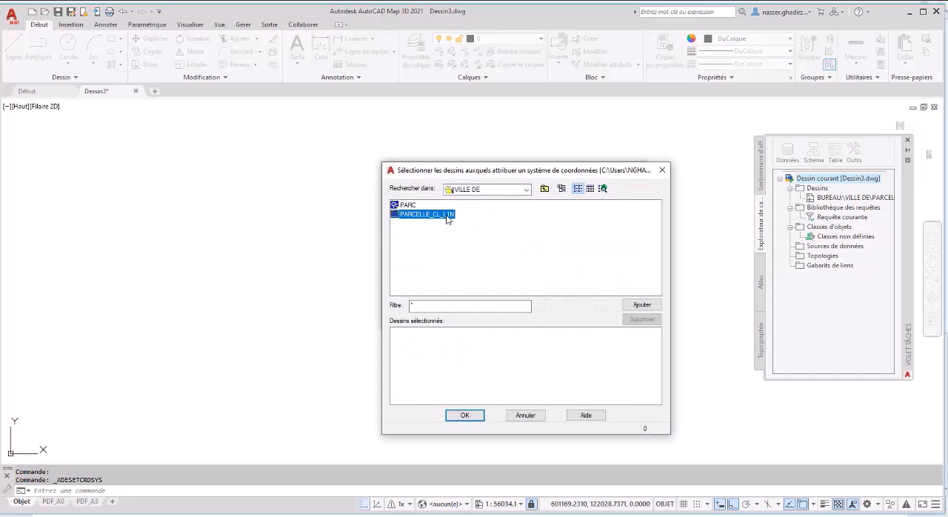
{"action": "left_click", "coordinate": [642, 304]}
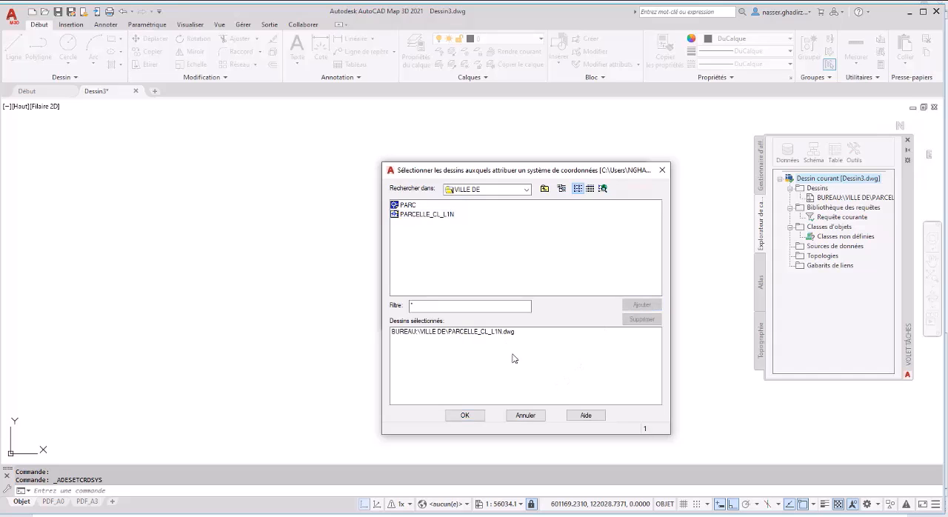
{"action": "left_click", "coordinate": [474, 416]}
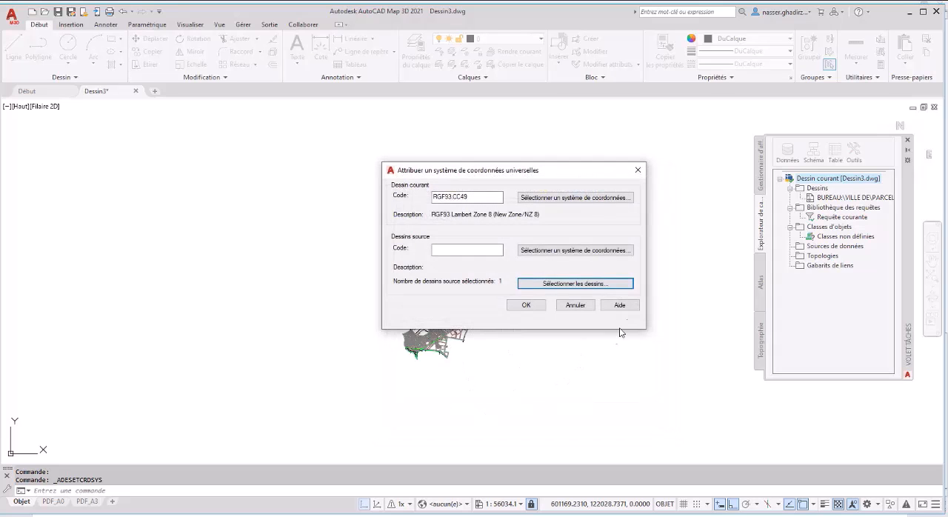
- Assign the Lambert 1 Nord system with EPSG code 27561 (NTF.Lambert-1-ClrkIGN) to the source drawing and apply both assignments
{"action": "left_click", "coordinate": [597, 251]}
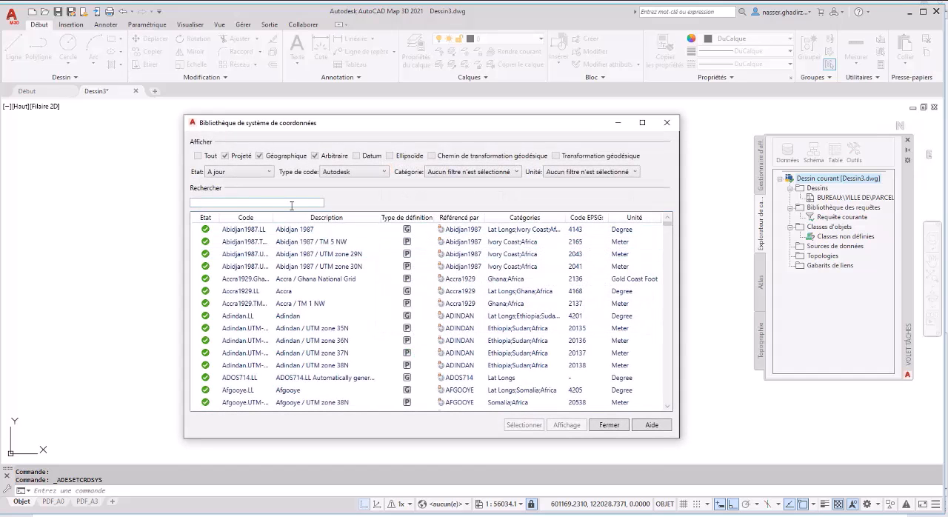
{"action": "left_click", "coordinate": [291, 202]}
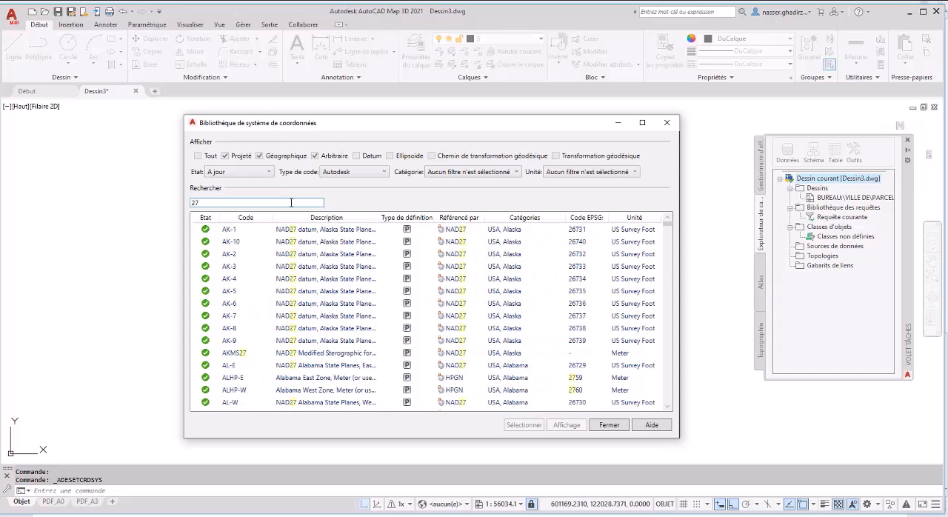
{"action": "type", "text": "61"}
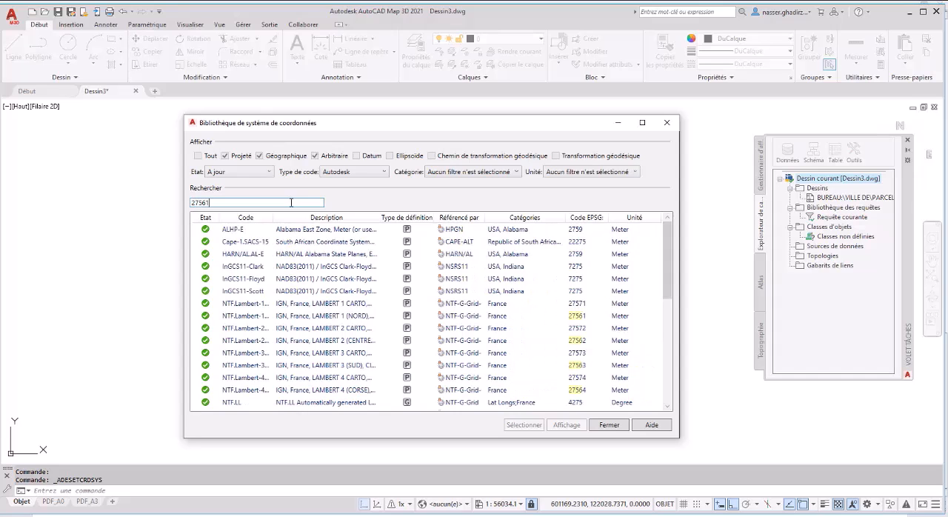
{"action": "double_click", "coordinate": [286, 230]}
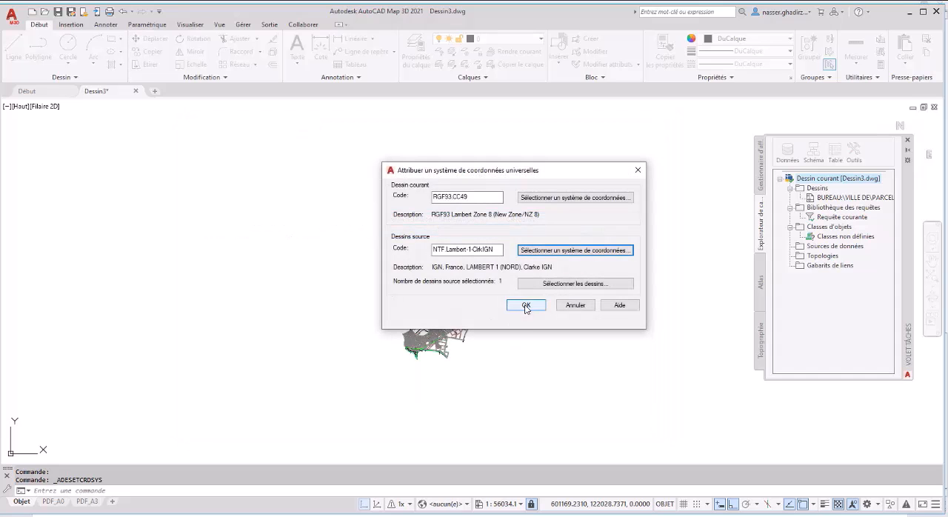
{"action": "left_click", "coordinate": [526, 305]}
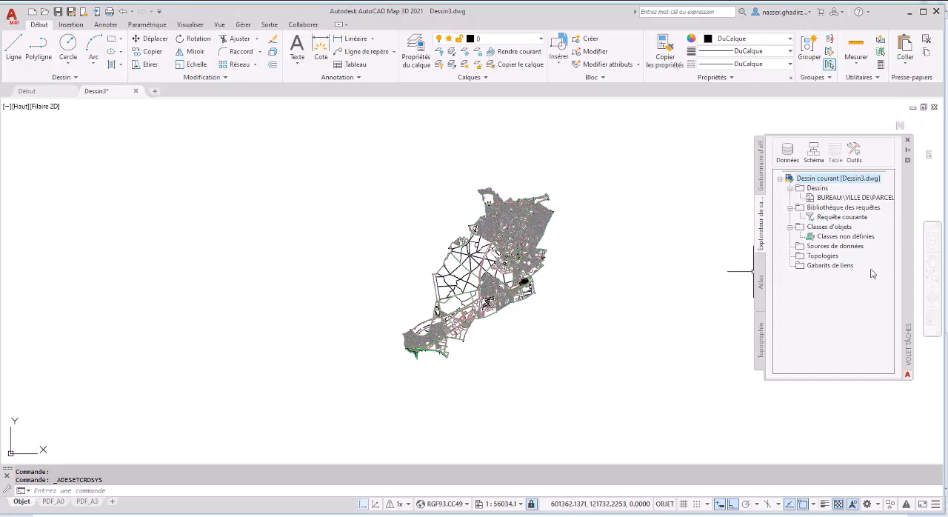
- Define the current query with location Tout and mode Dessiner, and run it to bring all source objects into the drawing
{"action": "left_click", "coordinate": [838, 218]}
{"action": "right_click", "coordinate": [838, 217]}
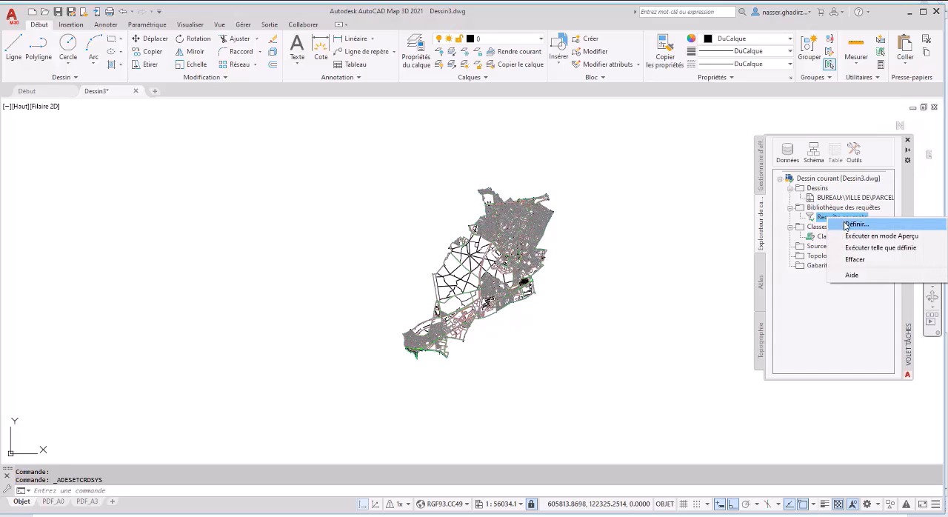
{"action": "left_click", "coordinate": [844, 224]}
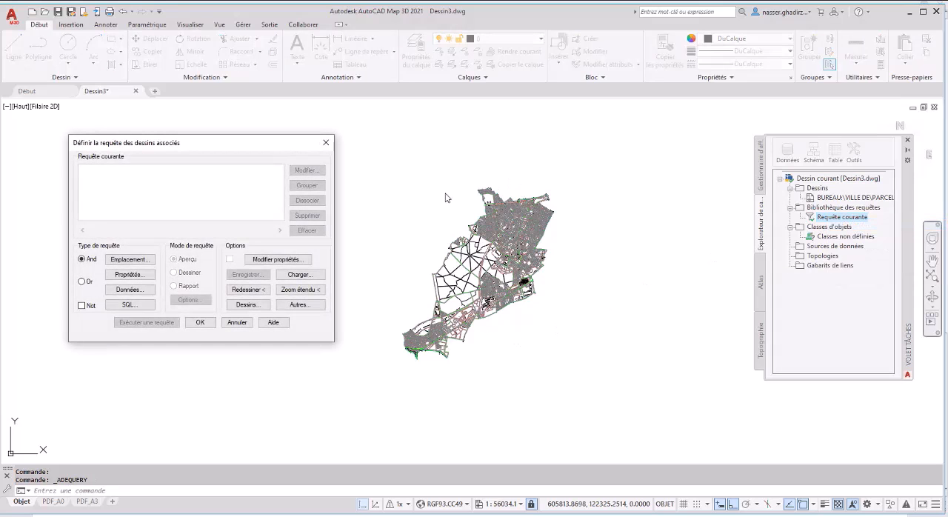
{"action": "left_click", "coordinate": [132, 260]}
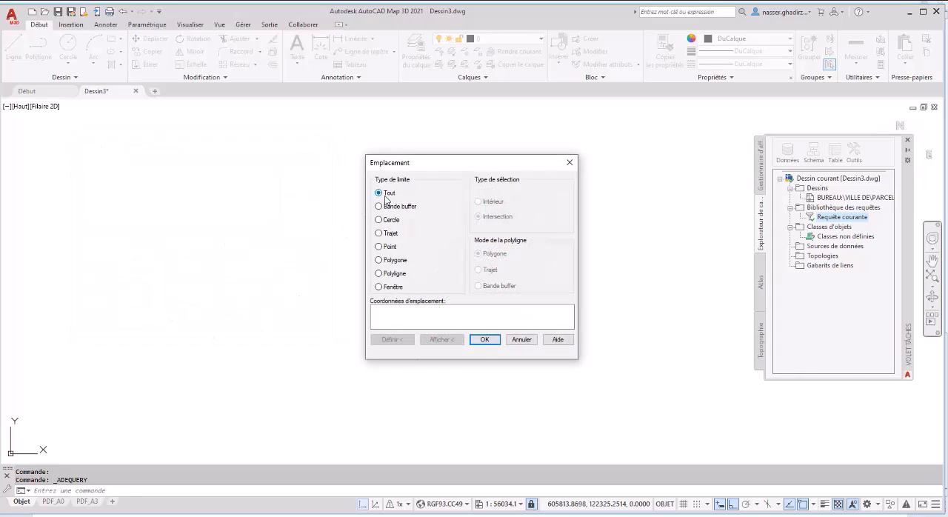
{"action": "left_click", "coordinate": [481, 340]}
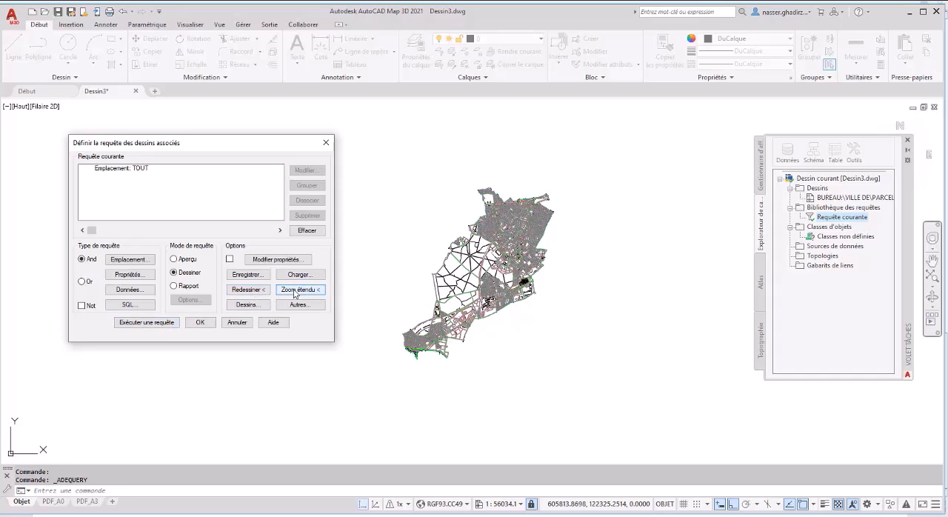
{"action": "left_click", "coordinate": [144, 323]}
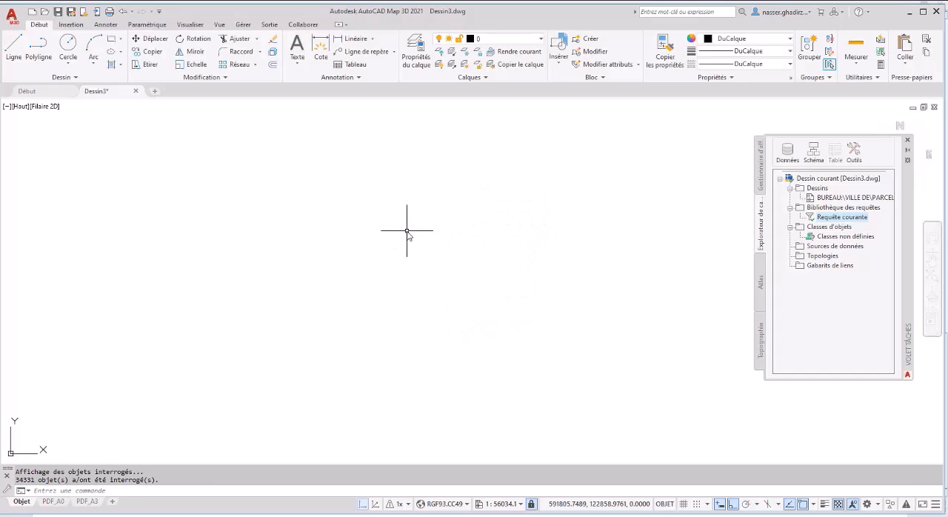
{"action": "middle_click", "coordinate": [433, 236]}
{"action": "middle_click", "coordinate": [433, 235]}
{"action": "scroll", "coordinate": [386, 257], "scroll_direction": "down", "scroll_amount": 2}
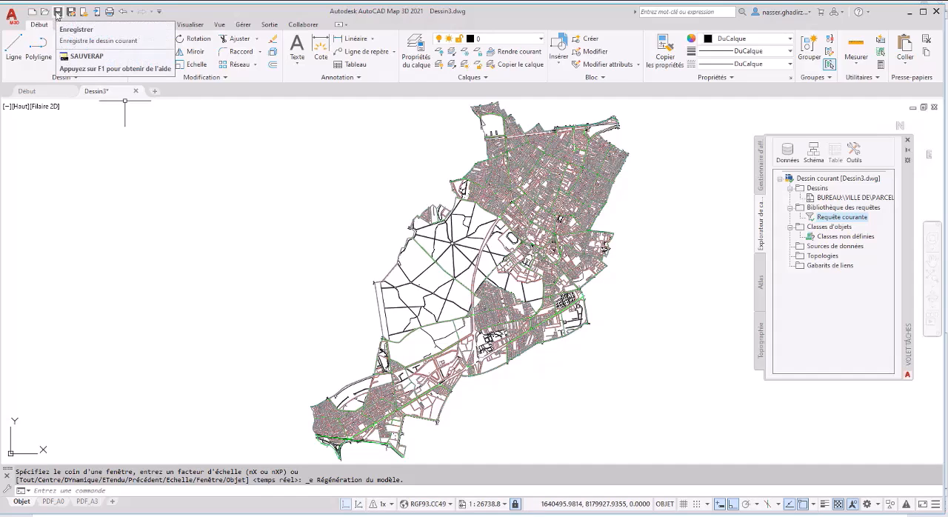
- Save the converted drawing as PARCELLE_cc49 in the Ville de folder, basing the name on PARCELLE_CL_L1N.dwg and accepting the association notice
{"action": "left_click", "coordinate": [57, 12]}
{"action": "left_click", "coordinate": [314, 193]}
{"action": "left_click", "coordinate": [338, 372]}
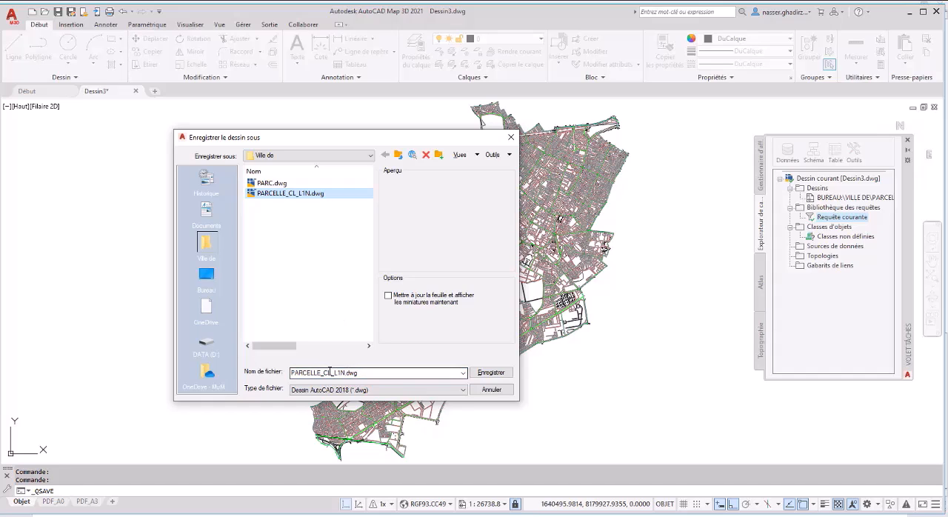
{"action": "double_click", "coordinate": [324, 372]}
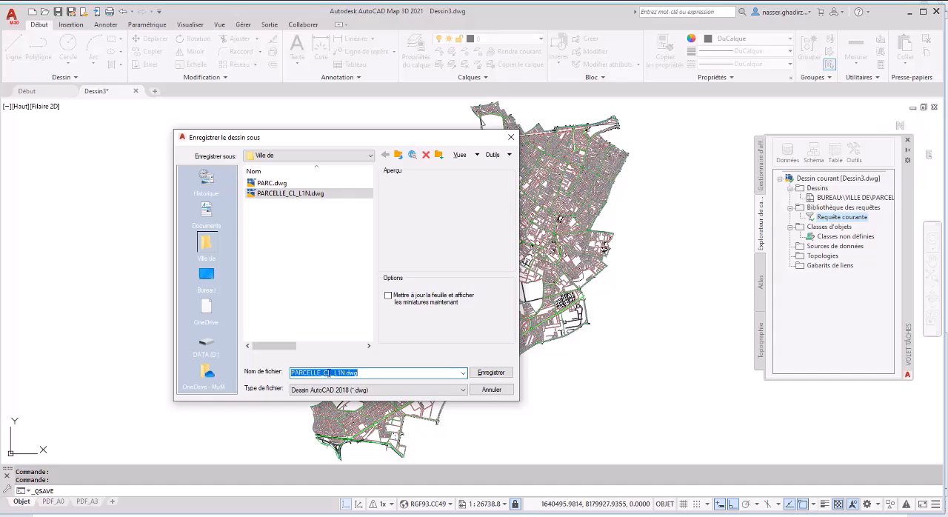
{"action": "left_click_drag", "start_coordinate": [324, 372], "coordinate": [389, 367]}
{"action": "type", "text": "cc4"}
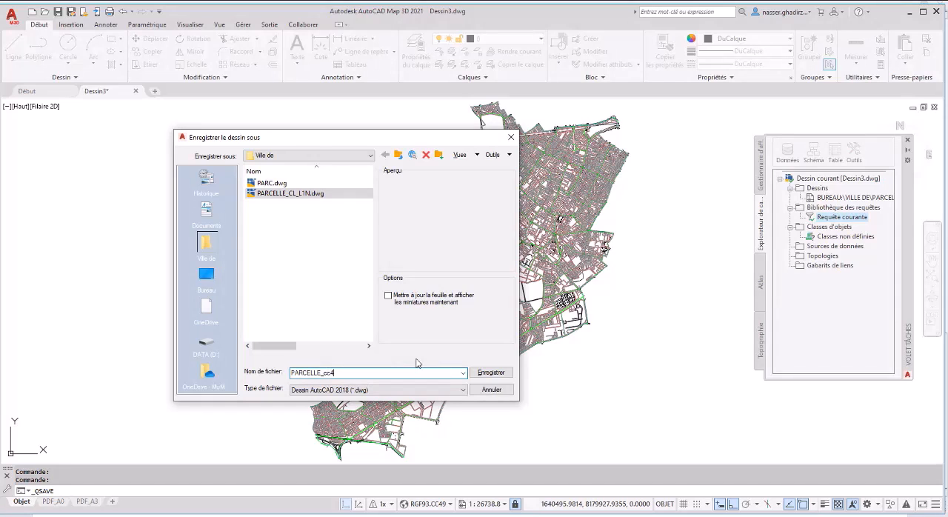
{"action": "type", "text": "9"}
{"action": "key", "text": "Return"}
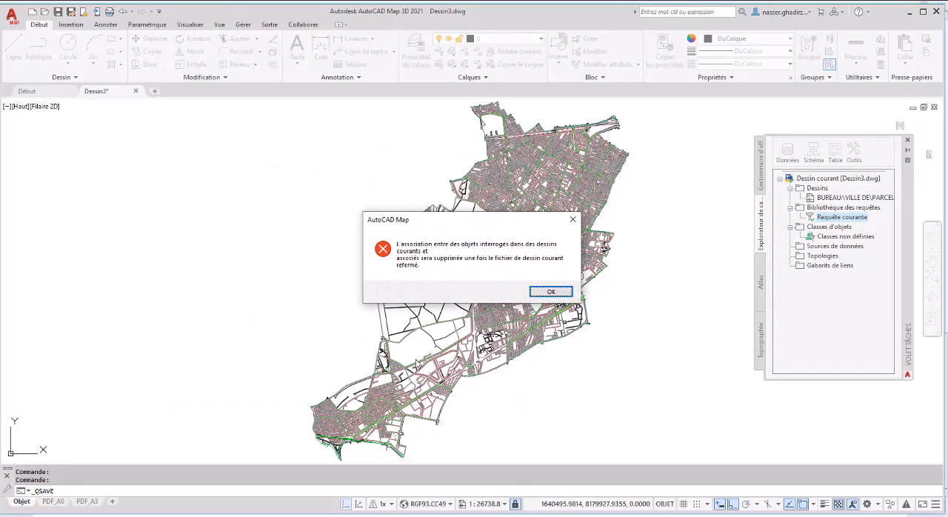
{"action": "left_click", "coordinate": [551, 291]}
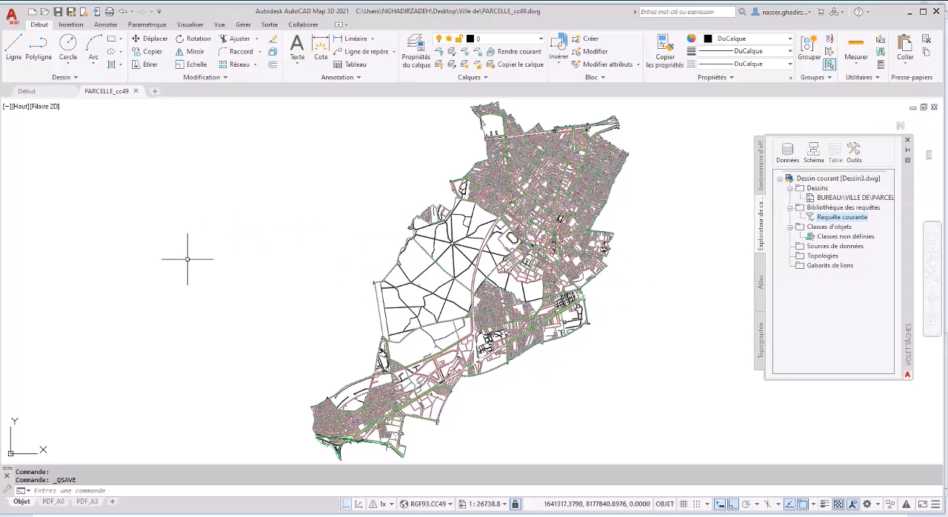
- Detach the source drawing PARCELLE_CL_L1N.dwg from the current drawing, dismiss the warning and save the drawing again
{"action": "right_click", "coordinate": [826, 199]}
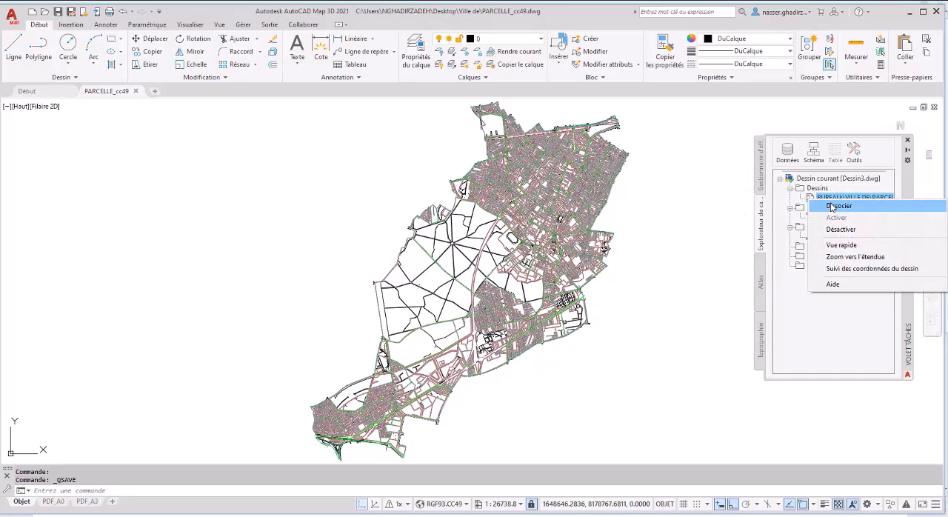
{"action": "left_click", "coordinate": [839, 206]}
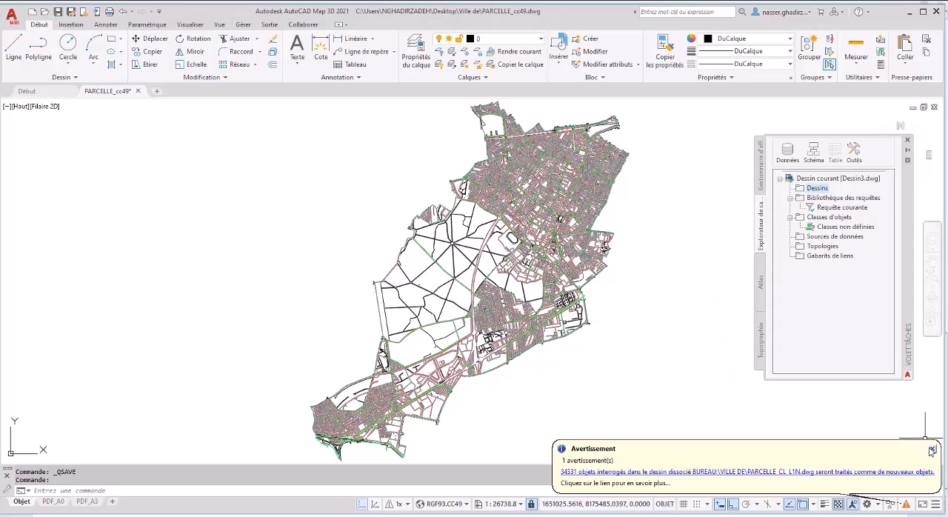
{"action": "left_click", "coordinate": [931, 450]}
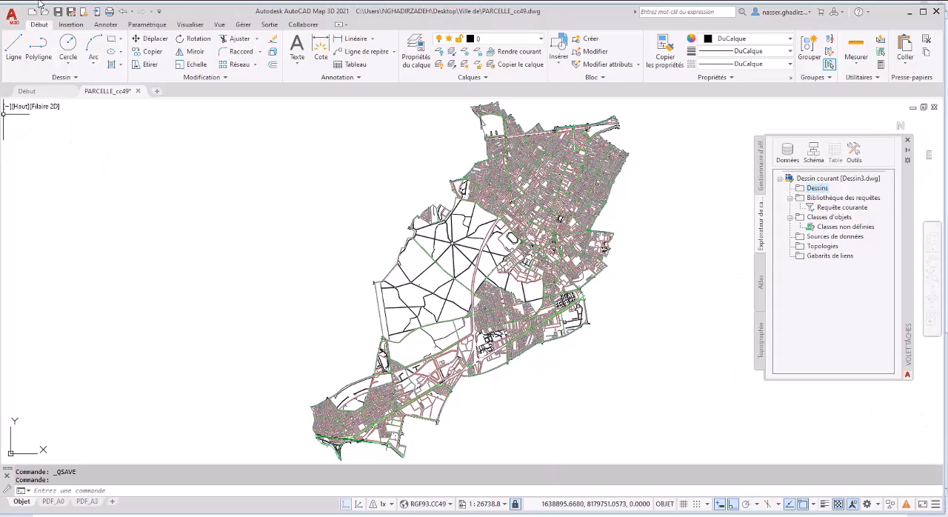
{"action": "left_click", "coordinate": [57, 12]}
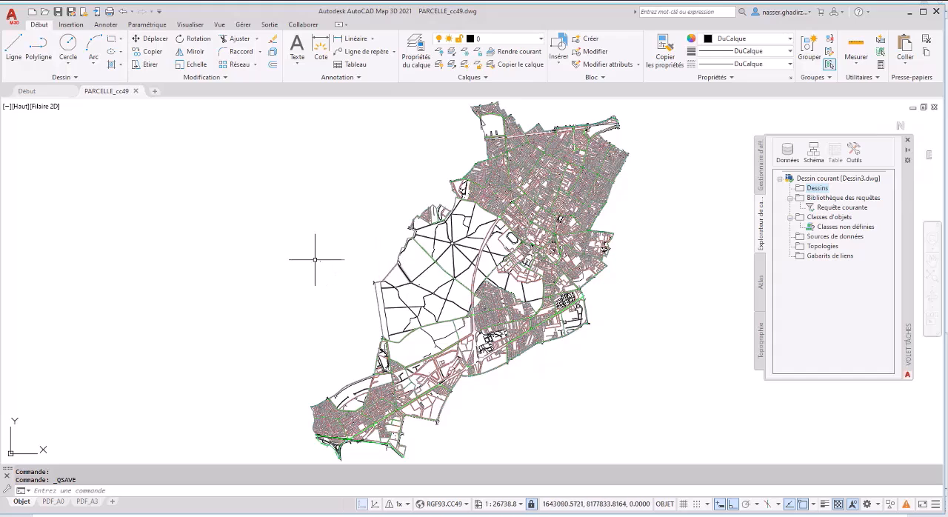